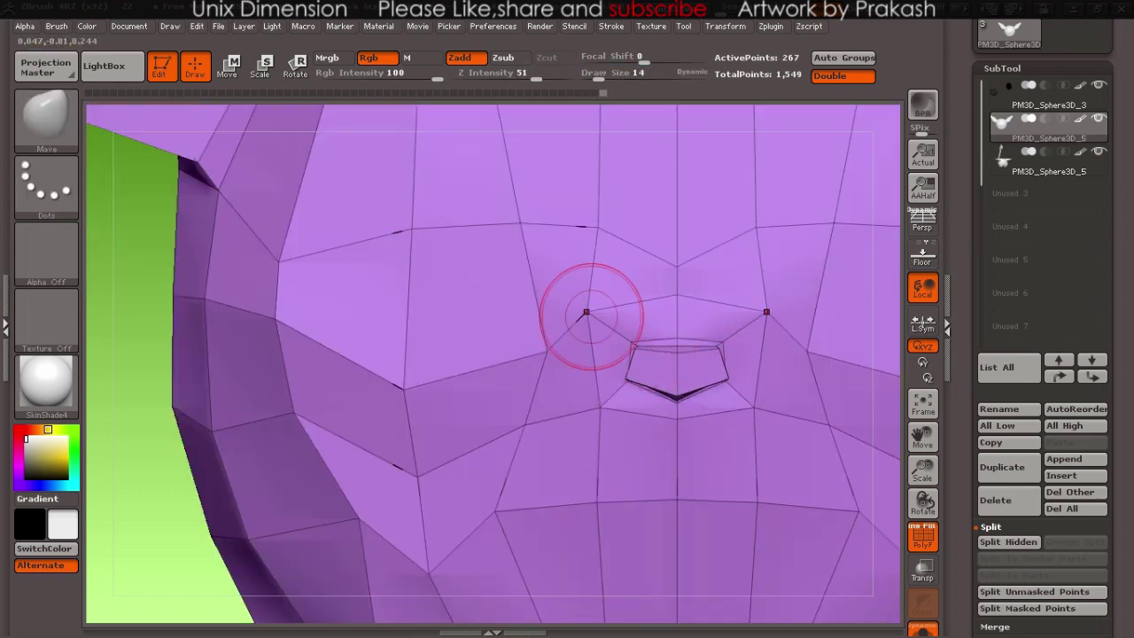
Step: Extrude a small pentagonal nose from the middle of the head with ZModeler
key(b)
key(z)
key(m)
key(space)
Step: Pull the nose tip points into shape with the Move brush
key(b)
key(m)
key(v)
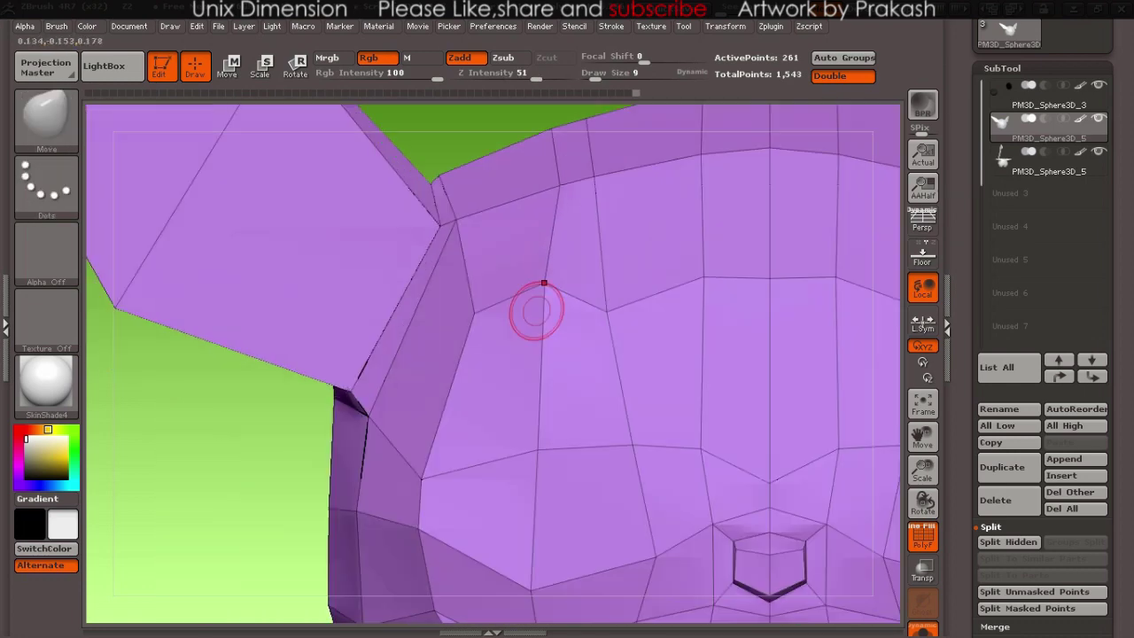
Step: Orbit across the face for a close look at the nose
right_drag(537, 309, 407, 282)
right_drag(624, 341, 493, 329)
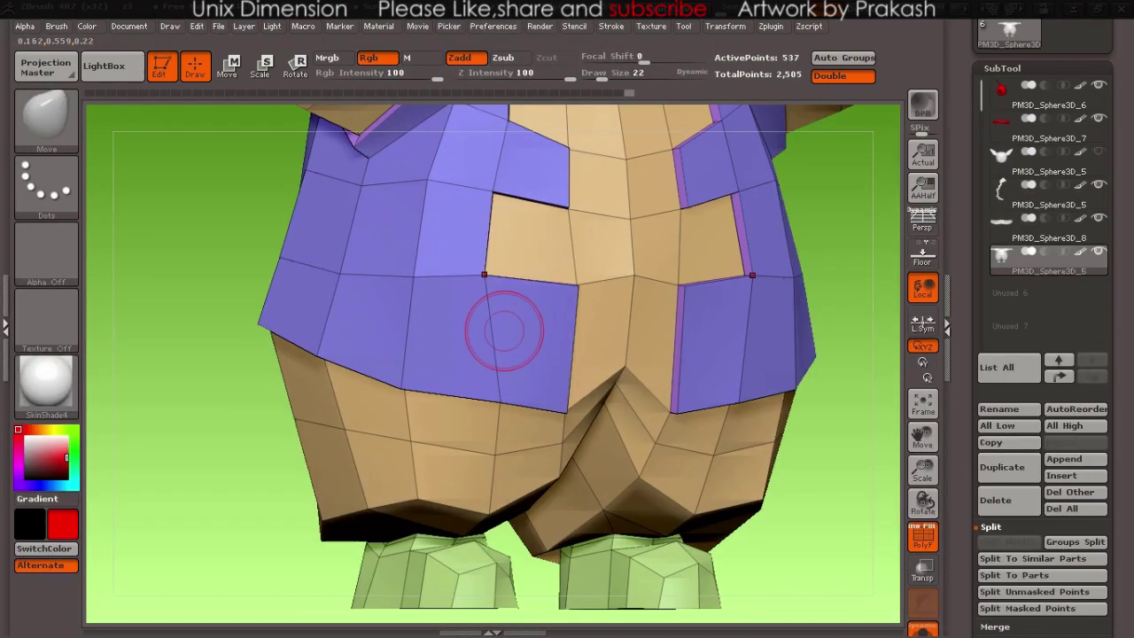
Step: Select the belt subtool in the SubTool list
alt+click(682, 276)
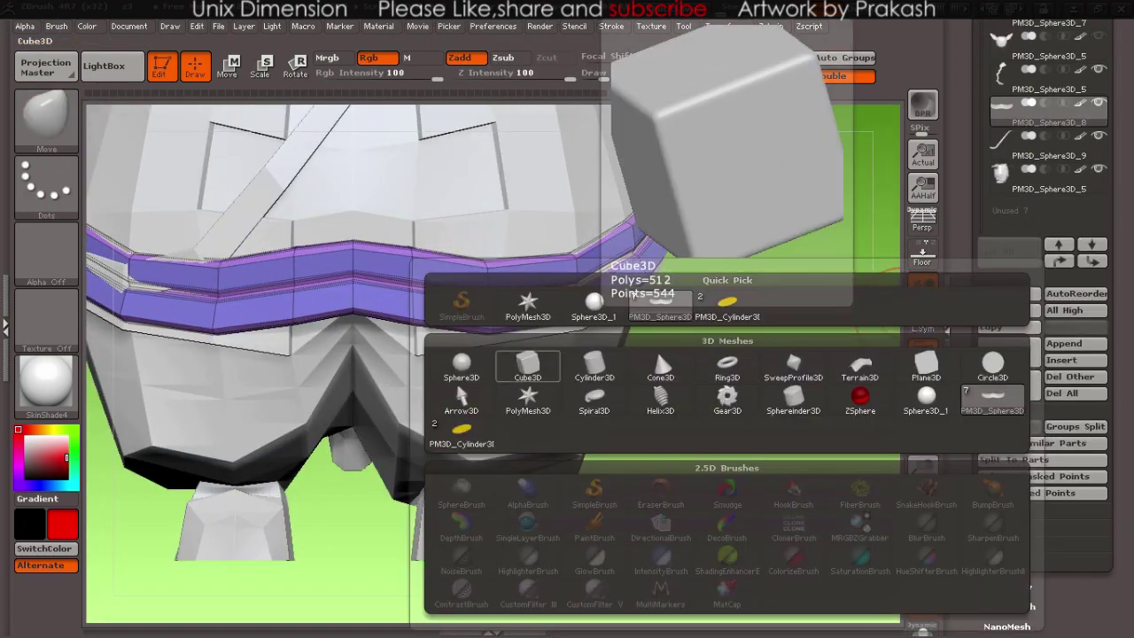
Step: Start a new Cube3D mesh from the Tool picker to model from
click(632, 295)
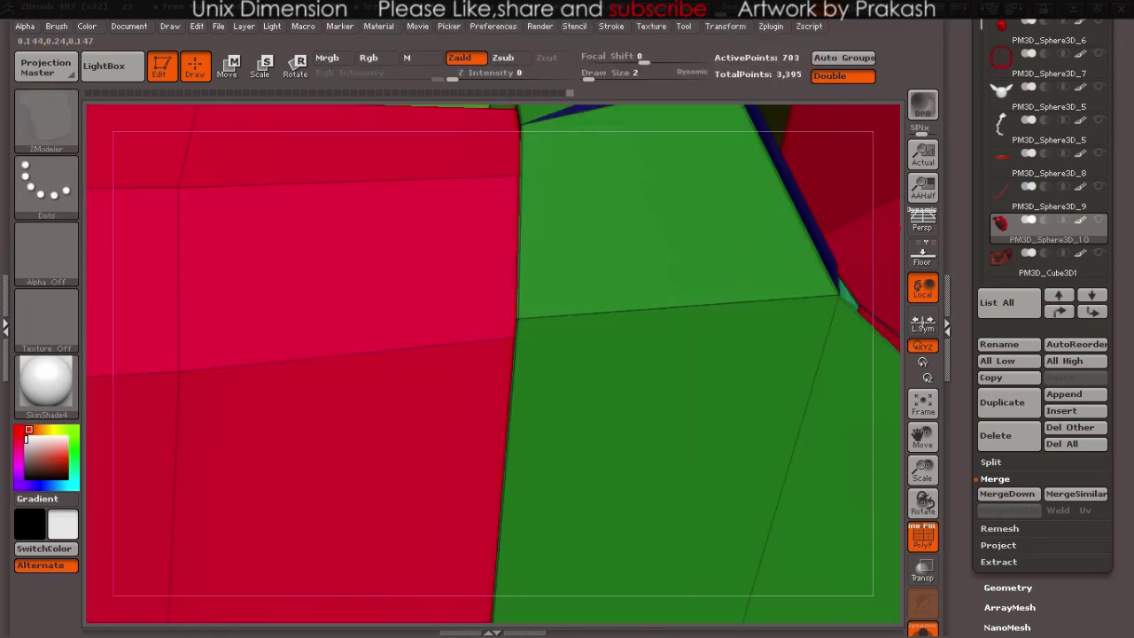
Step: Orbit the model to inspect the hand and belt
mouse_move(632, 271)
mouse_down()
mouse_move(463, 312)
mouse_move(630, 226)
mouse_up()
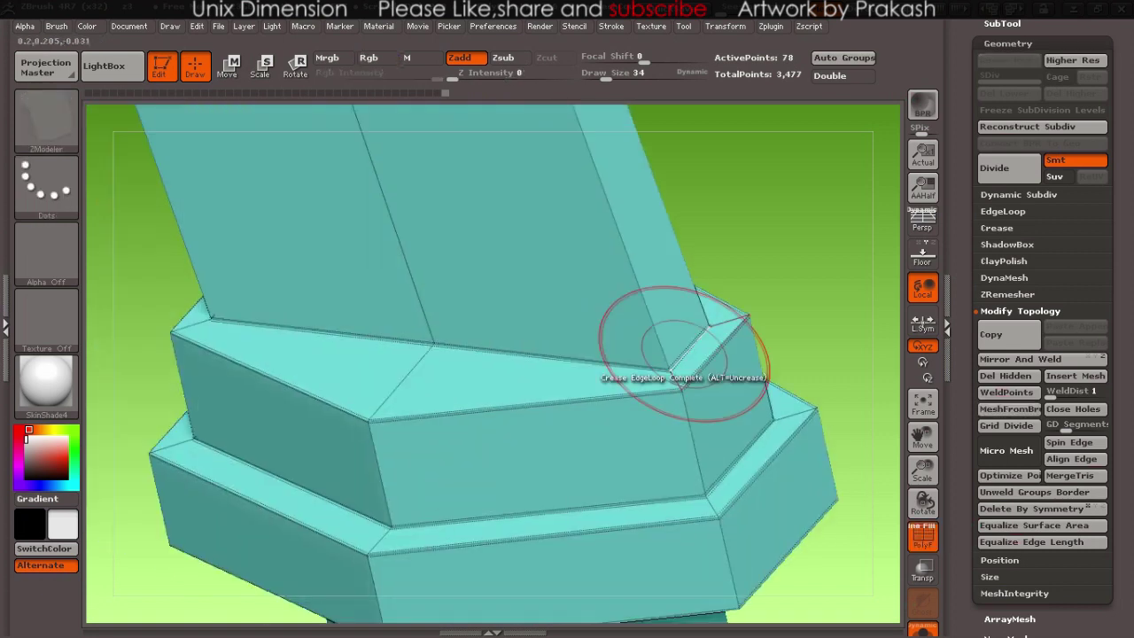
Step: Bring up the brush palette to choose a sculpting brush
key(b)
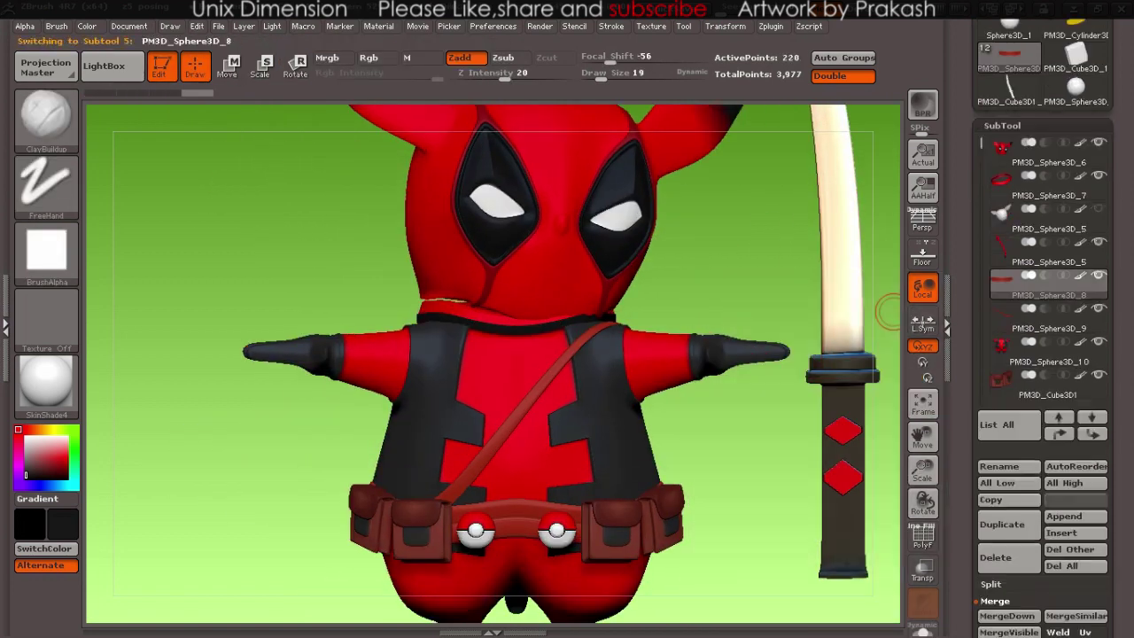
Step: Hide the belt pouches and pokeballs, then view the legs and feet from below
key(r)
scroll(1046, 266, down, 2)
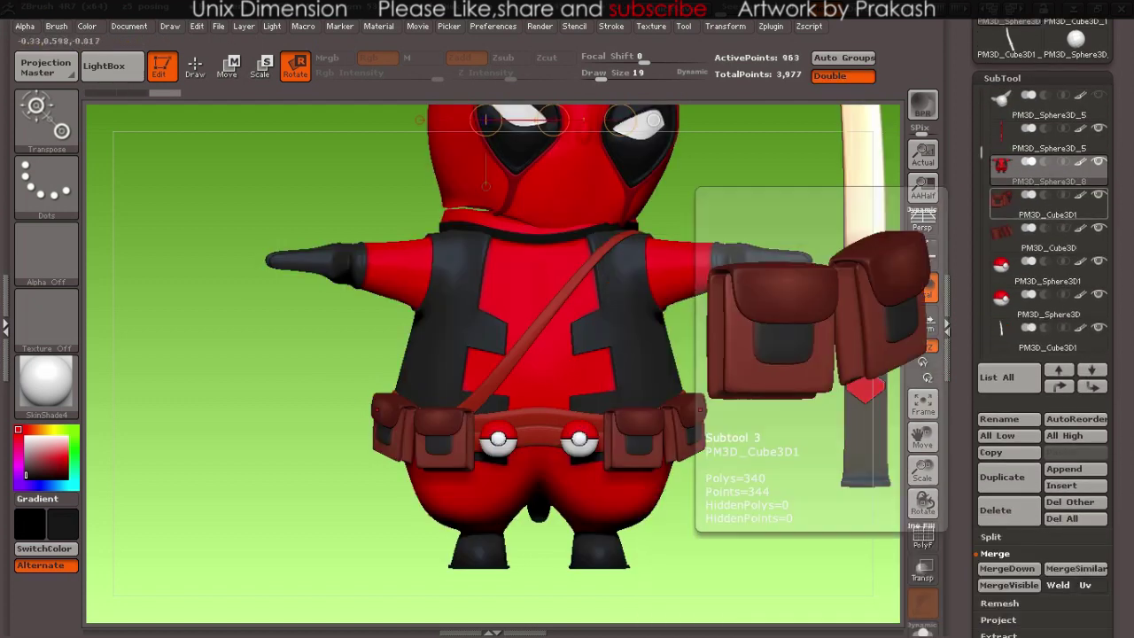
click(1099, 194)
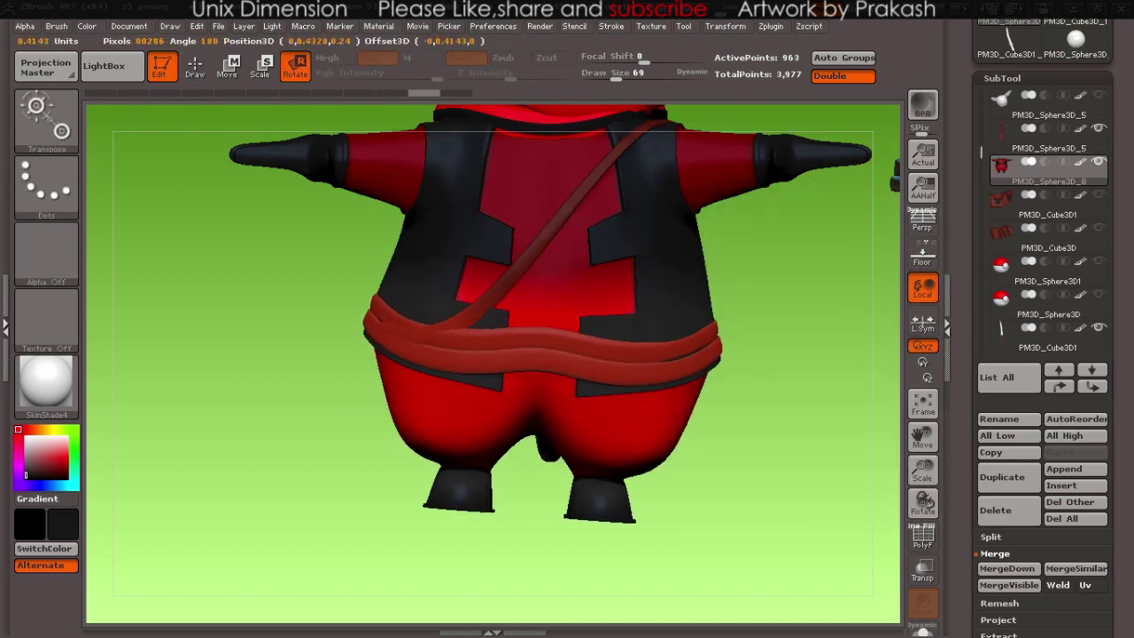
drag(531, 549, 623, 491)
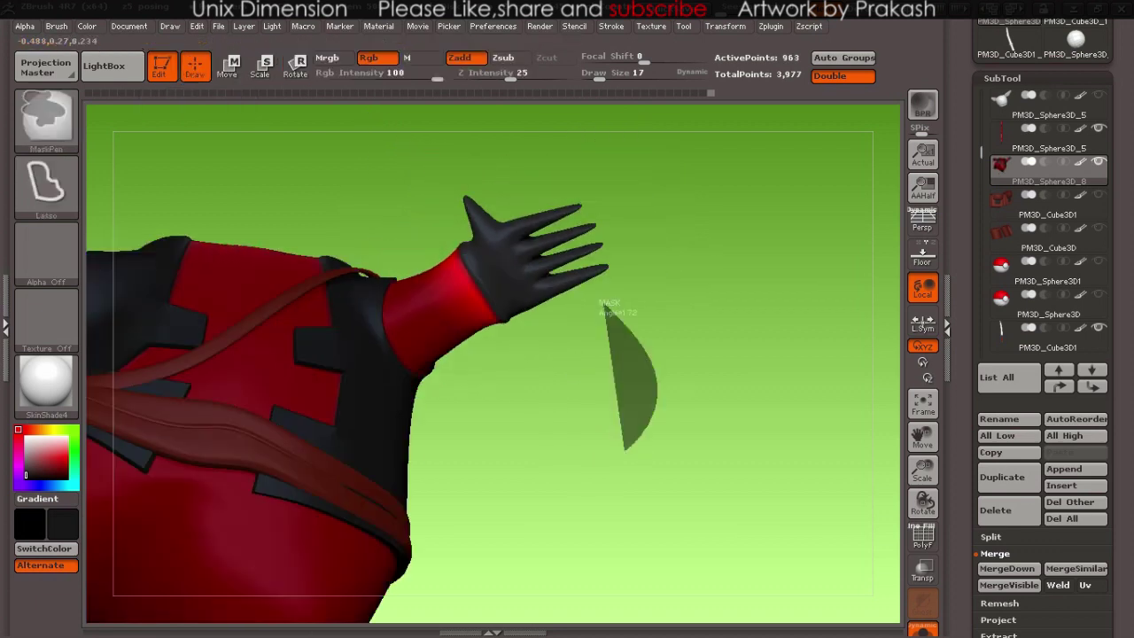
Step: Bend the glove's finger segment downward by about 113 degrees
drag(694, 278, 782, 348)
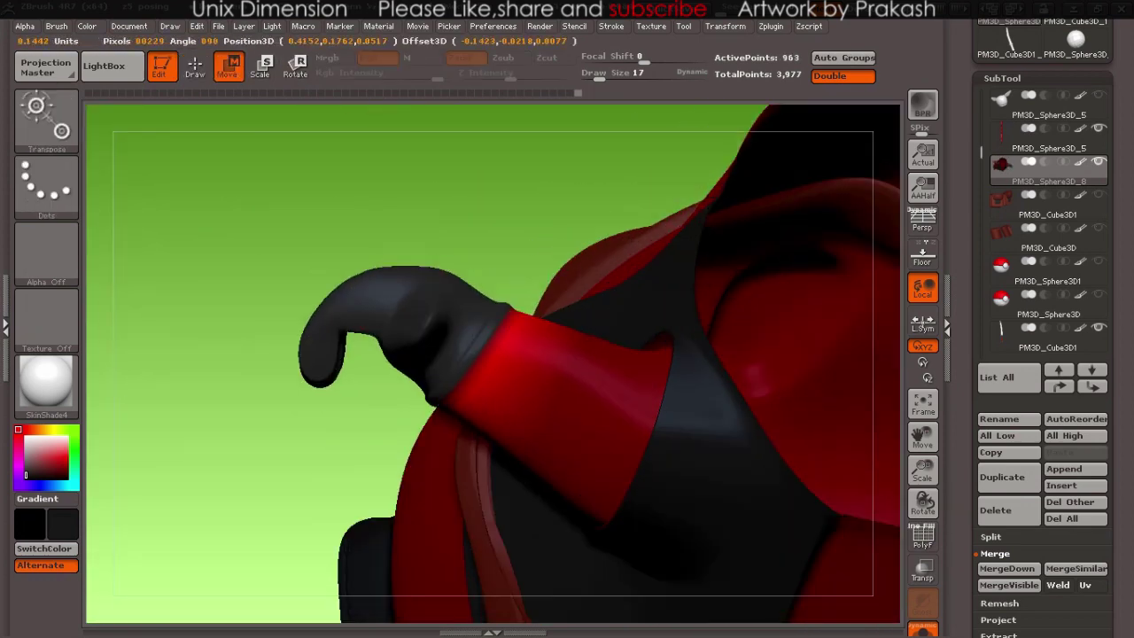
key(q)
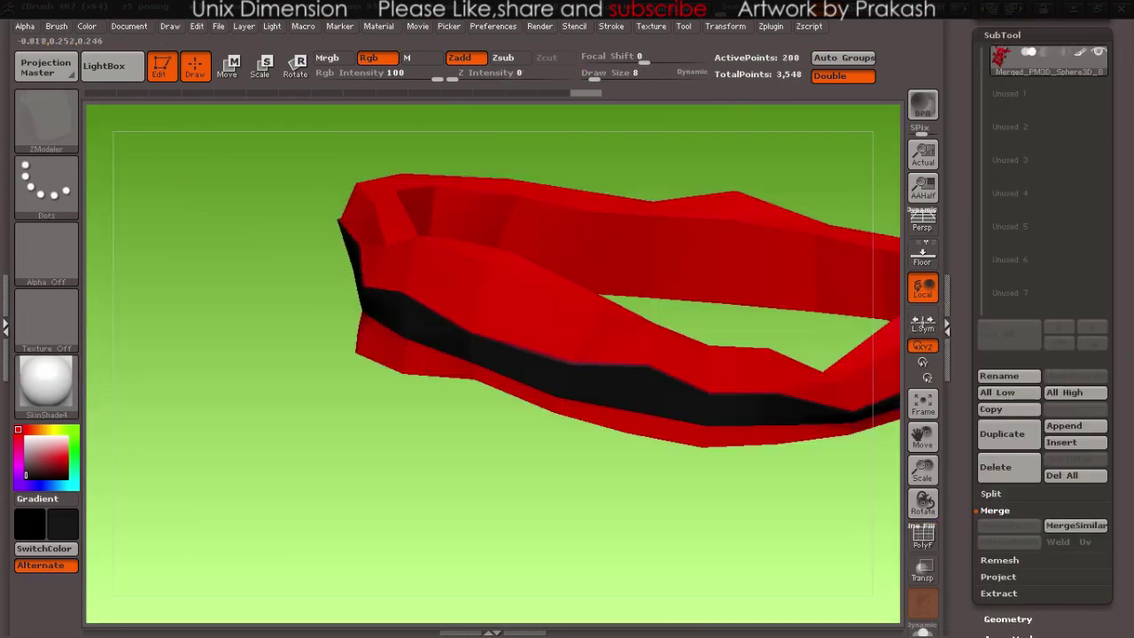
Step: View the belt strap from another angle, show polygroup colours and unhide the whole model
mouse_move(506, 330)
mouse_down()
mouse_move(371, 354)
mouse_move(412, 372)
mouse_up()
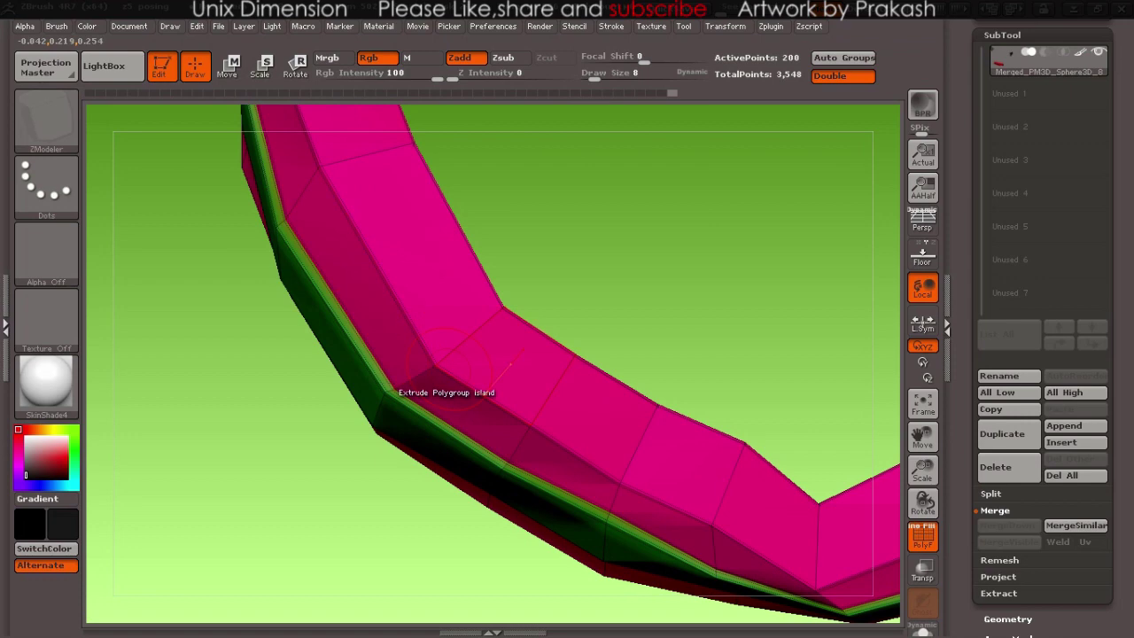
key(space)
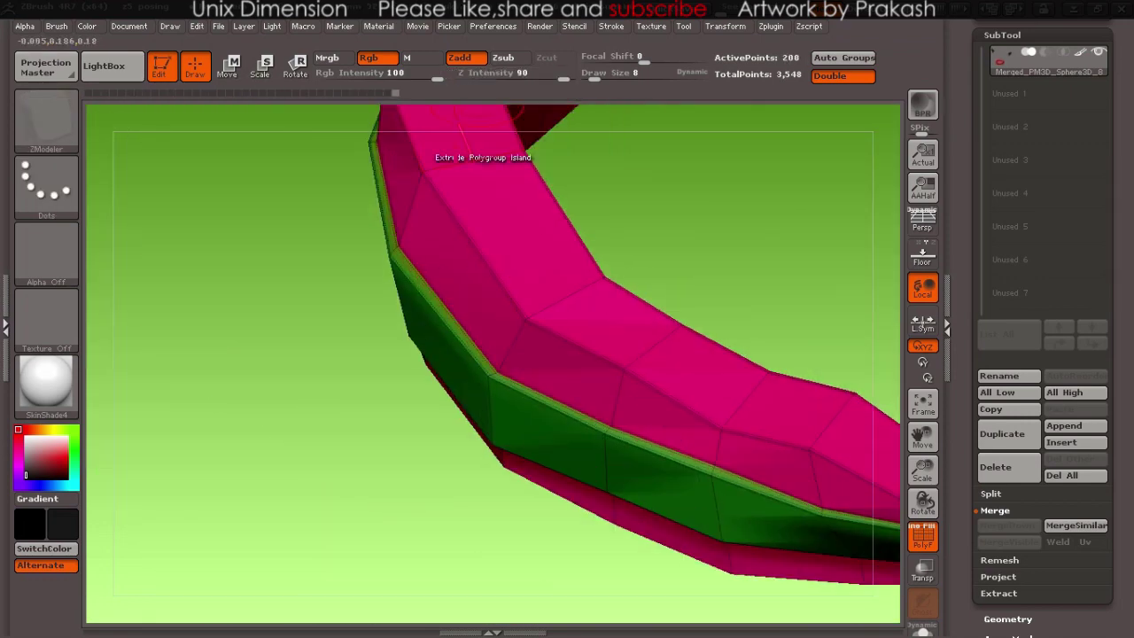
key(b)
key(s)
key(l)
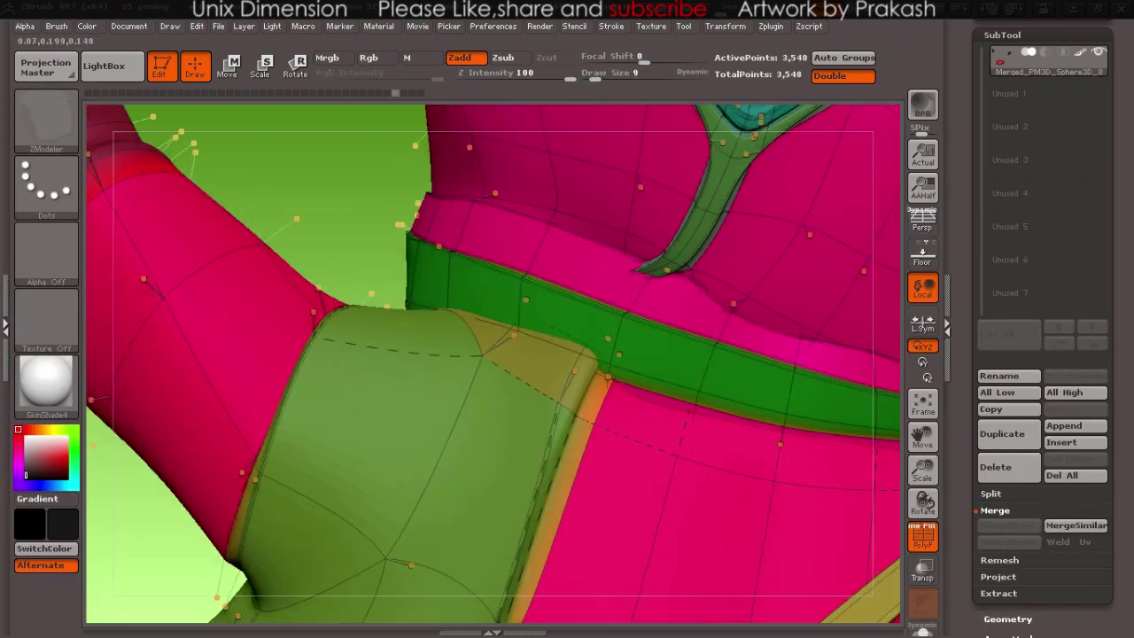